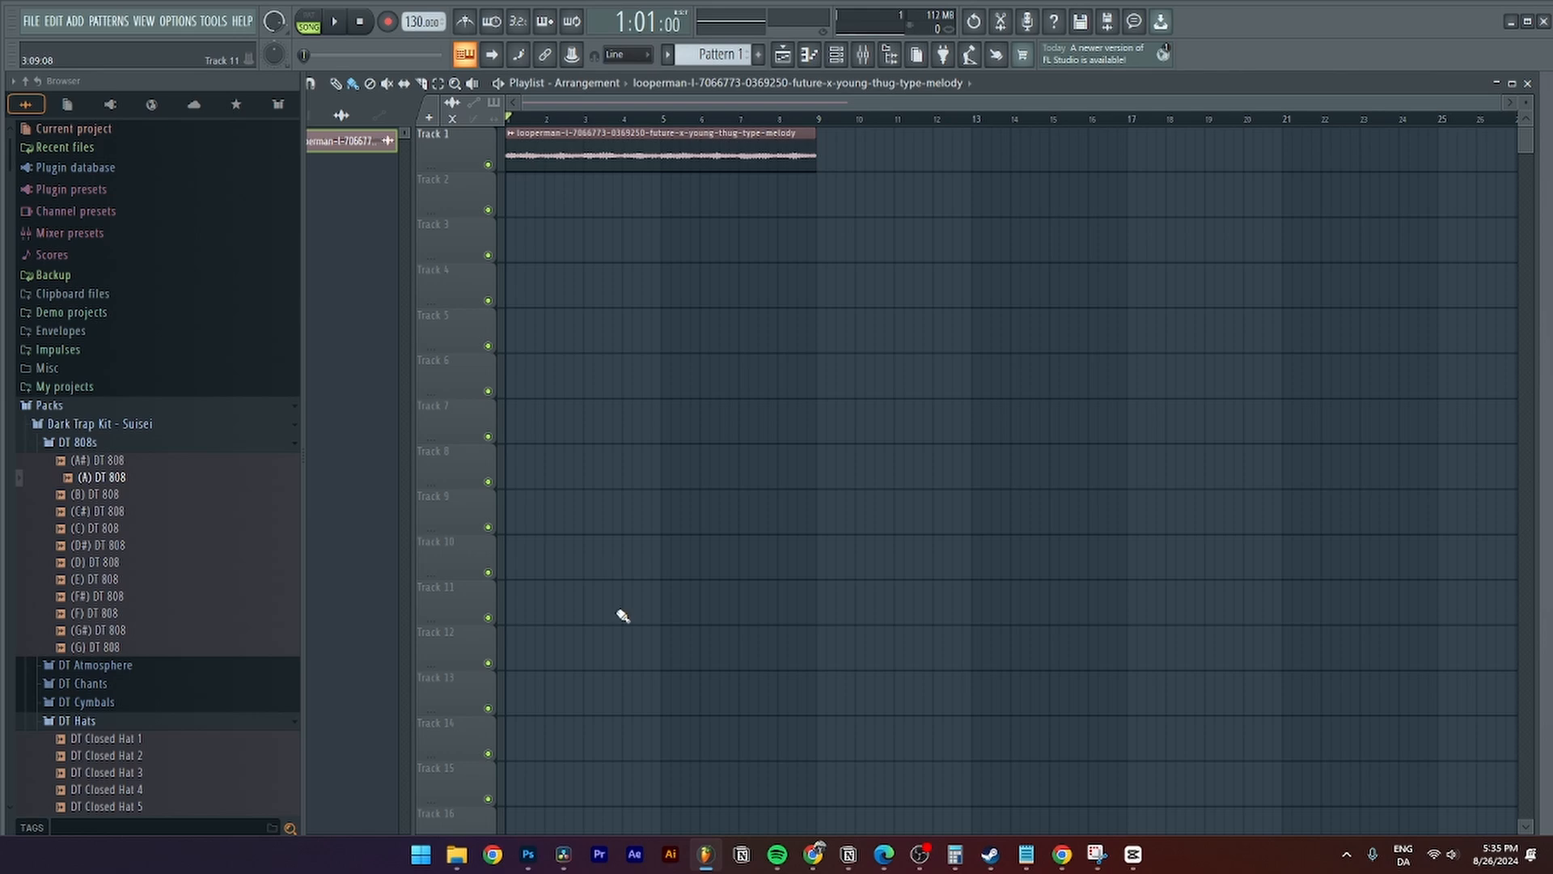
Peek at the audio loop clip's settings, then bring up the mixer on Insert 1.
{"action": "double_click", "coordinate": [617, 151]}
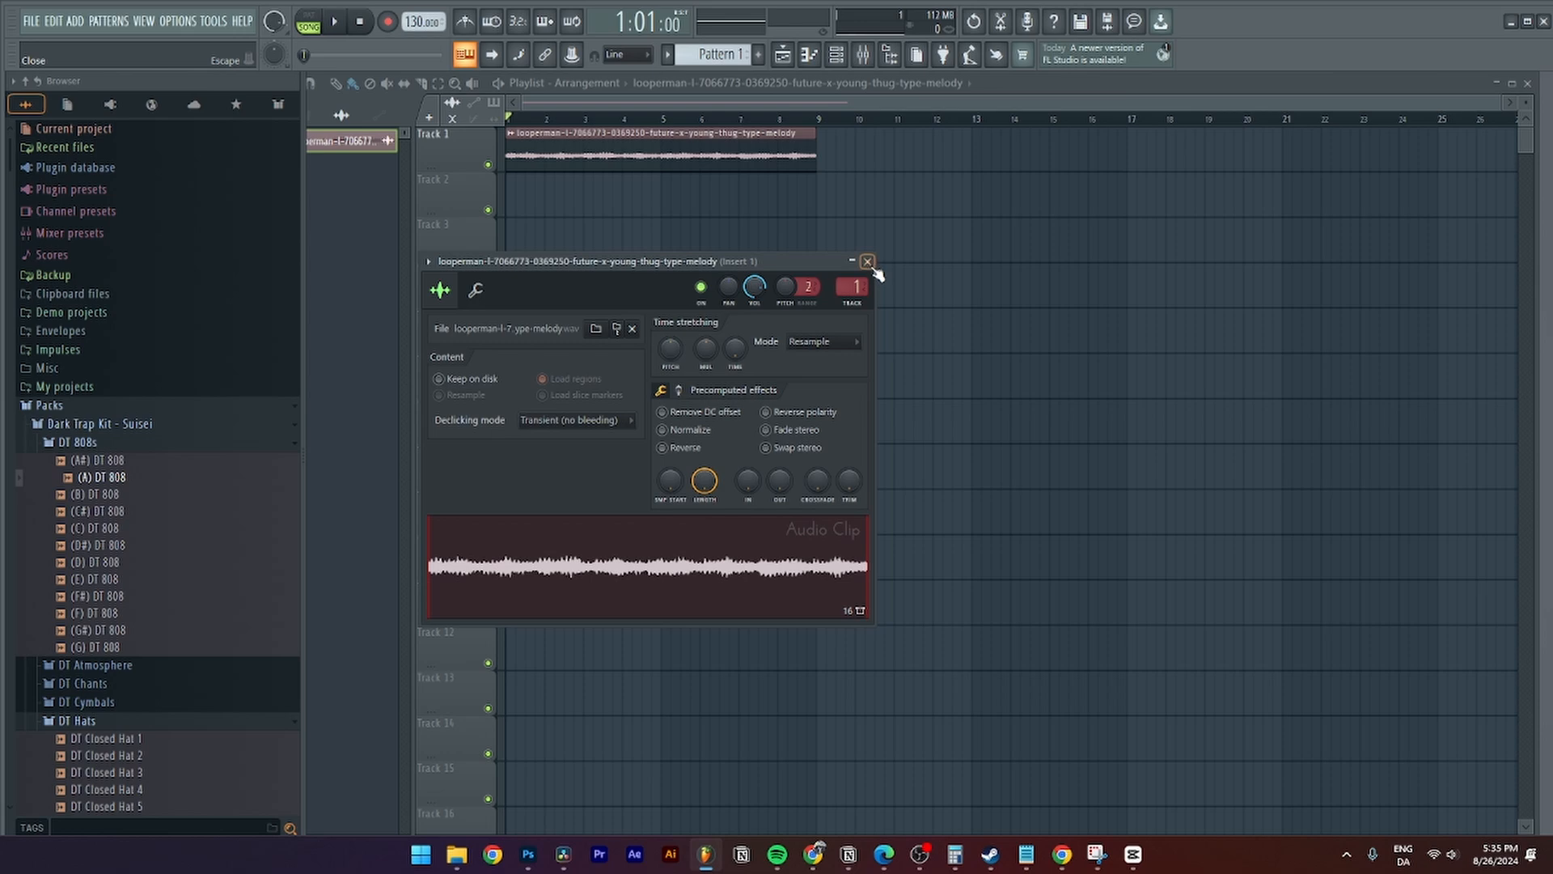
{"action": "left_click", "coordinate": [866, 261]}
{"action": "left_click", "coordinate": [864, 57]}
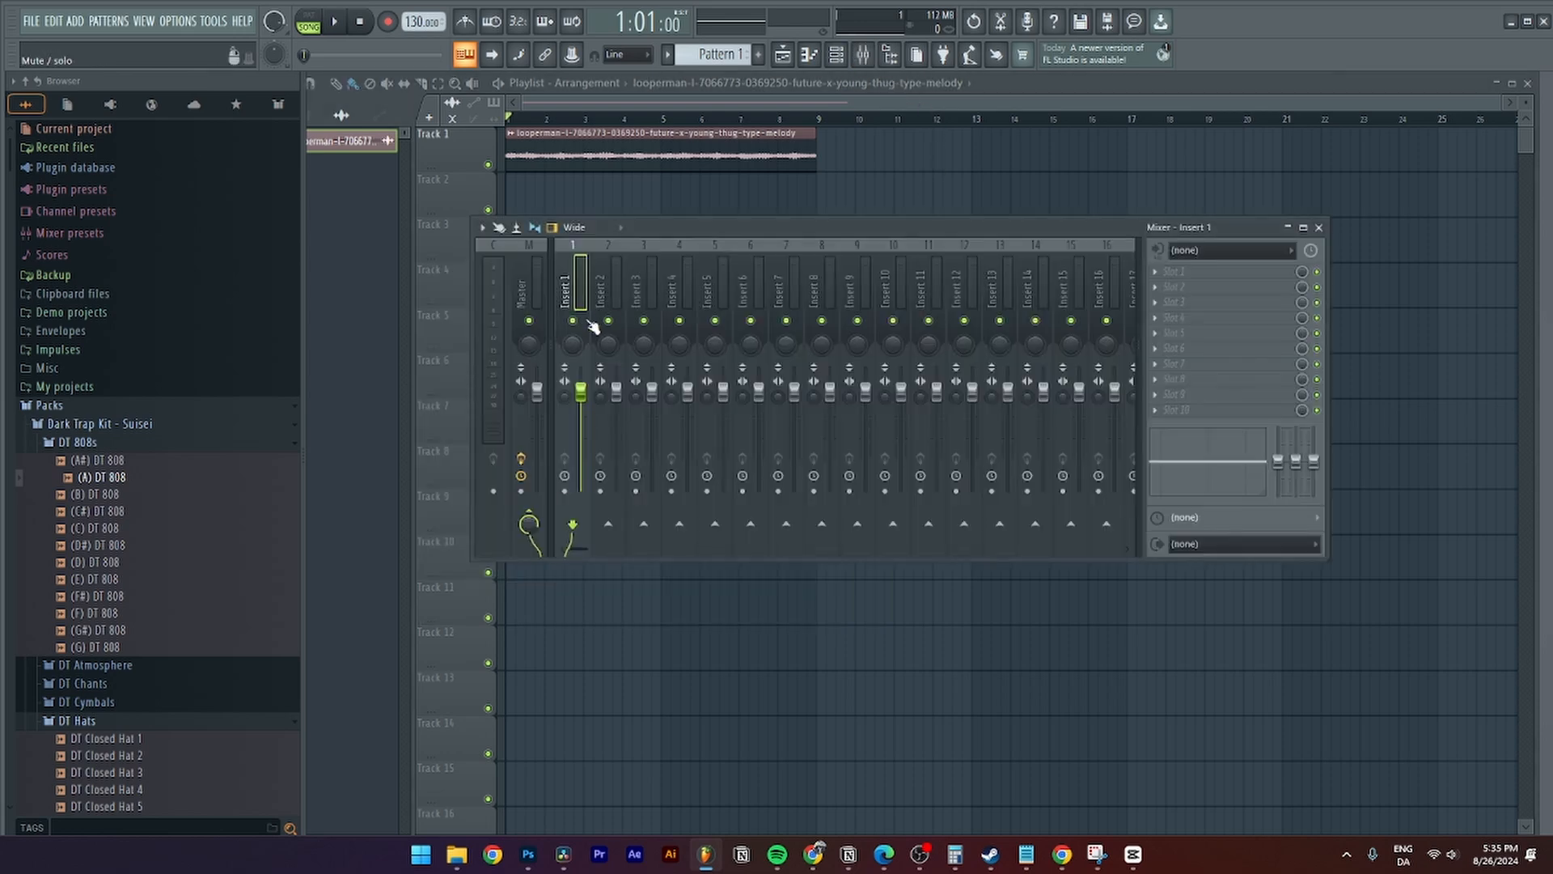
Load Fruity Parametric EQ 2 from the Filter category into Insert 1's first effect slot.
{"action": "left_click", "coordinate": [1161, 275]}
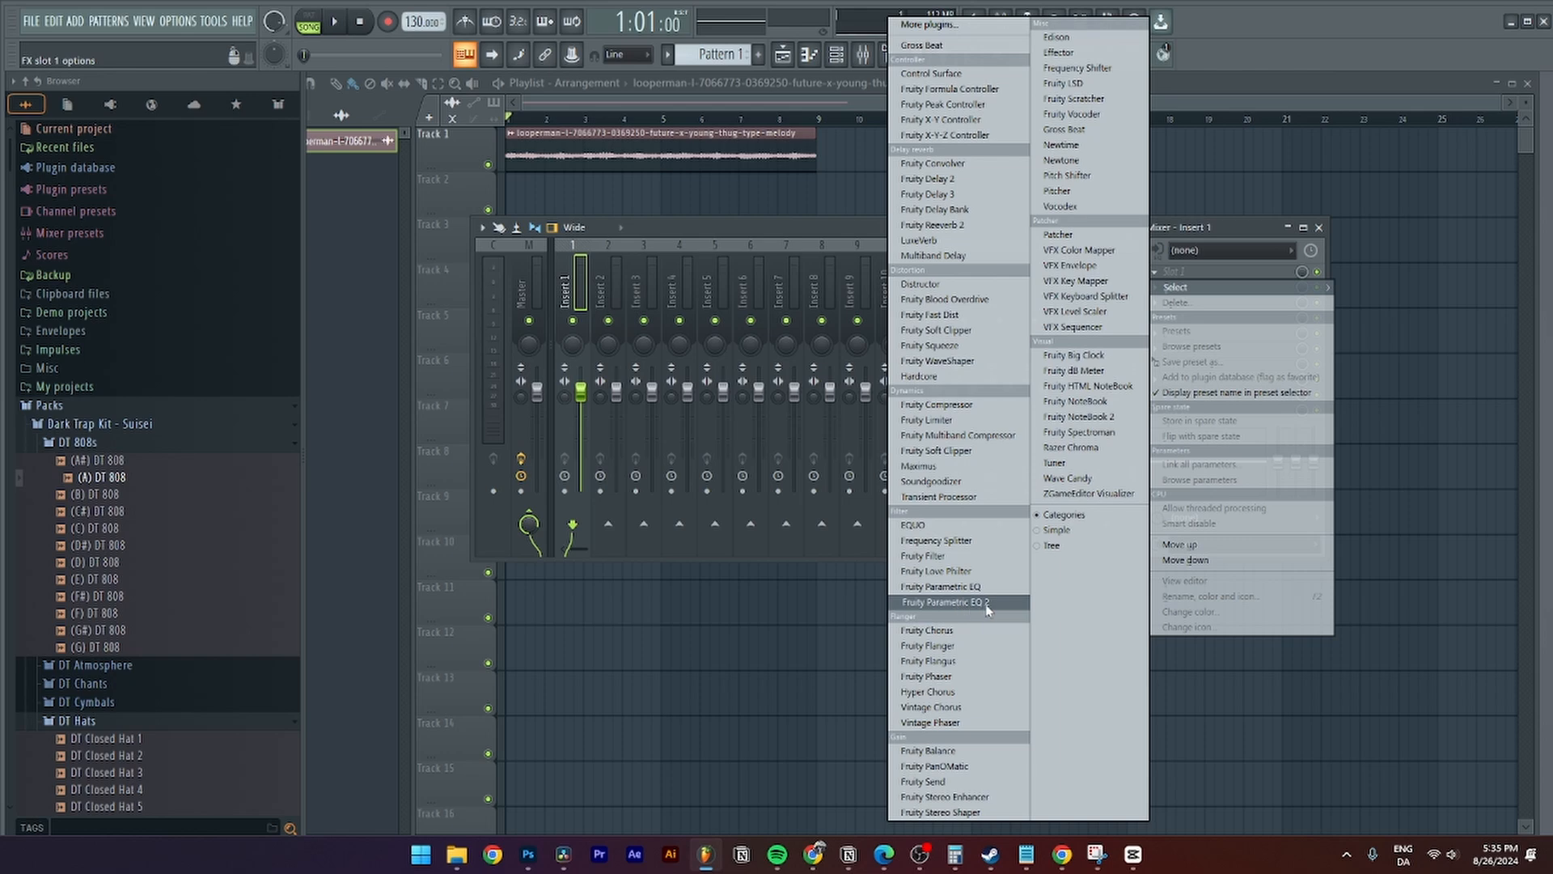
{"action": "left_click", "coordinate": [986, 610]}
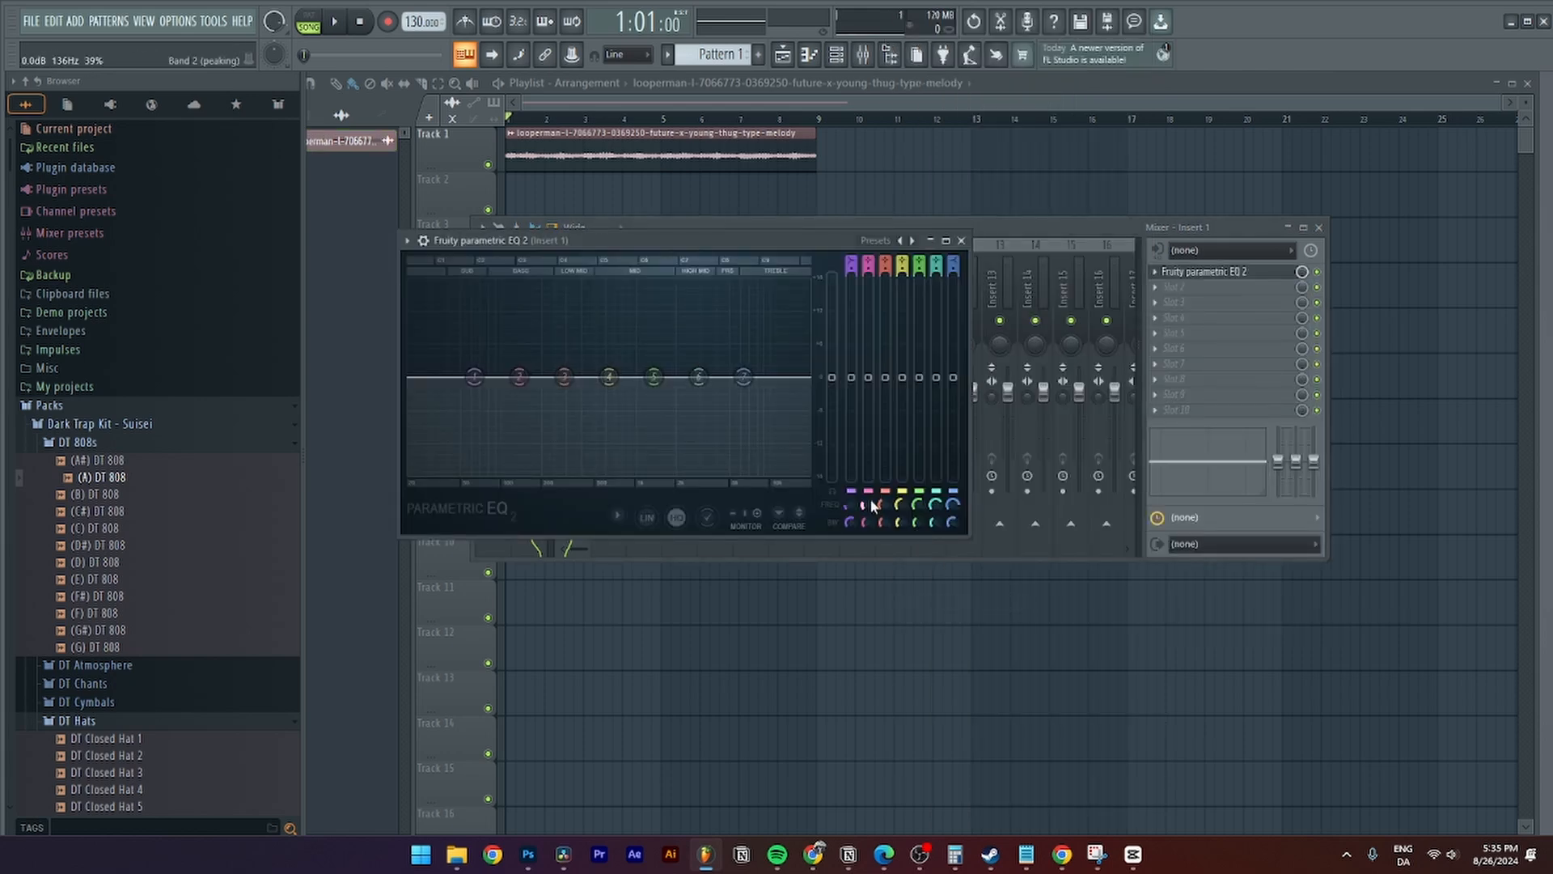
Cut band 3 near 362Hz and band 6, boost band 4 and the band-7 highs.
{"action": "mouse_move", "coordinate": [609, 376]}
{"action": "left_mouse_down"}
{"action": "mouse_move", "coordinate": [608, 345]}
{"action": "mouse_move", "coordinate": [579, 410]}
{"action": "left_mouse_up"}
{"action": "mouse_move", "coordinate": [699, 376]}
{"action": "left_mouse_down"}
{"action": "mouse_move", "coordinate": [704, 420]}
{"action": "mouse_move", "coordinate": [746, 347]}
{"action": "left_mouse_up"}
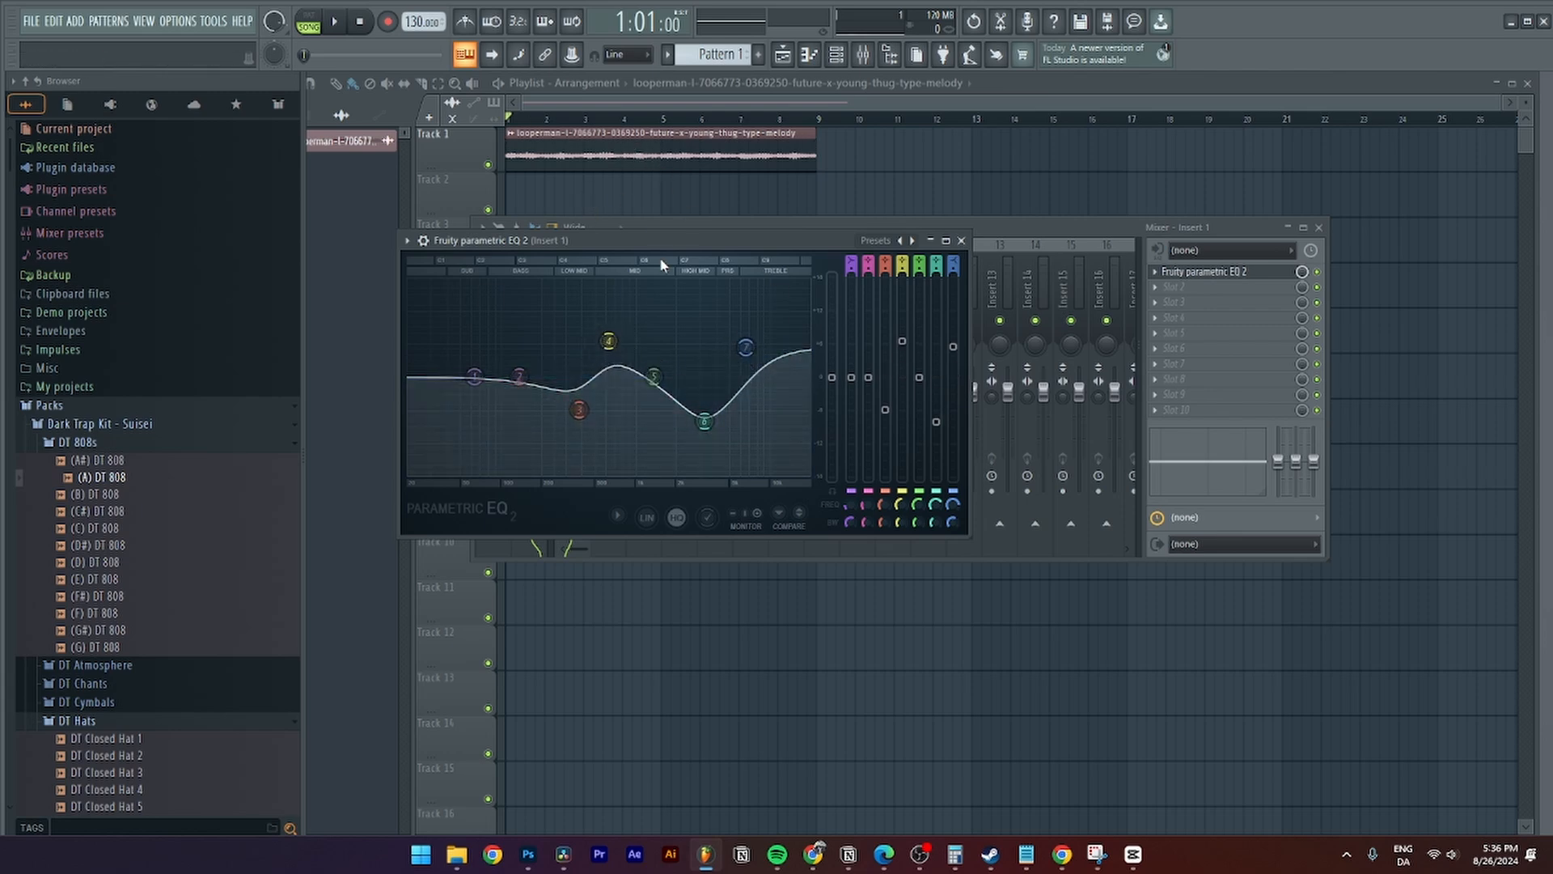